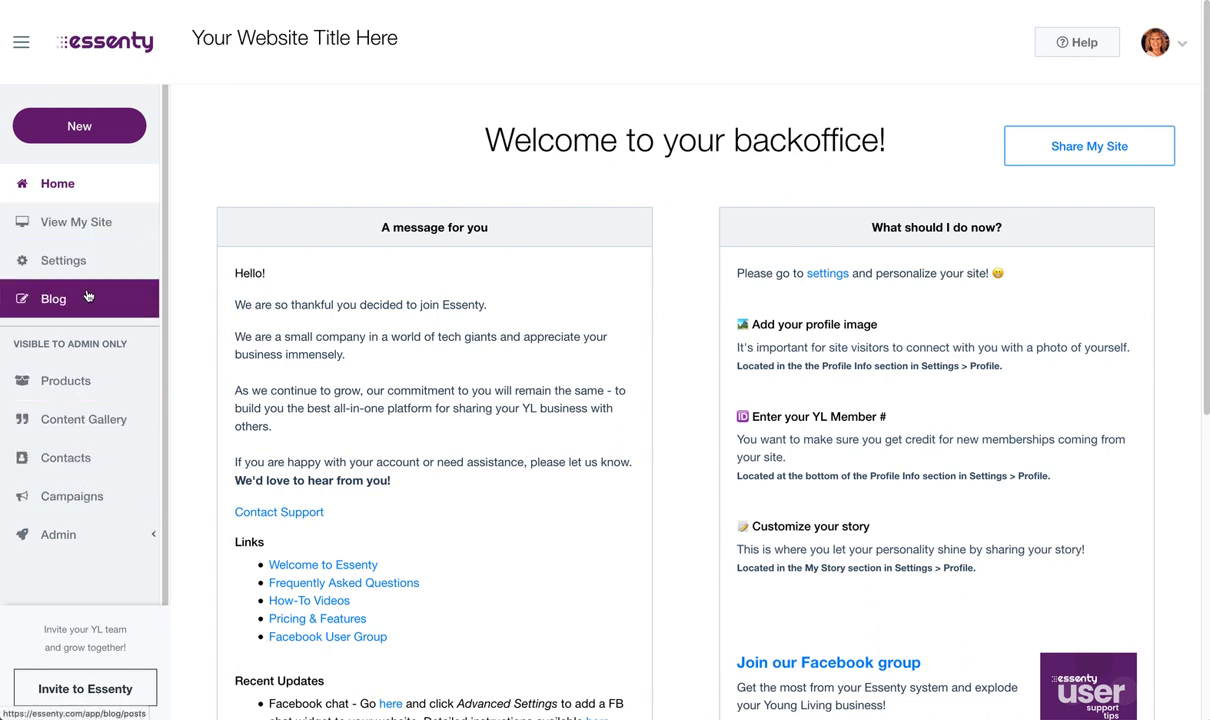
Step: Go from the Invite to Essenty popup to the Affiliate Program settings page
{"action": "left_click", "coordinate": [74, 690]}
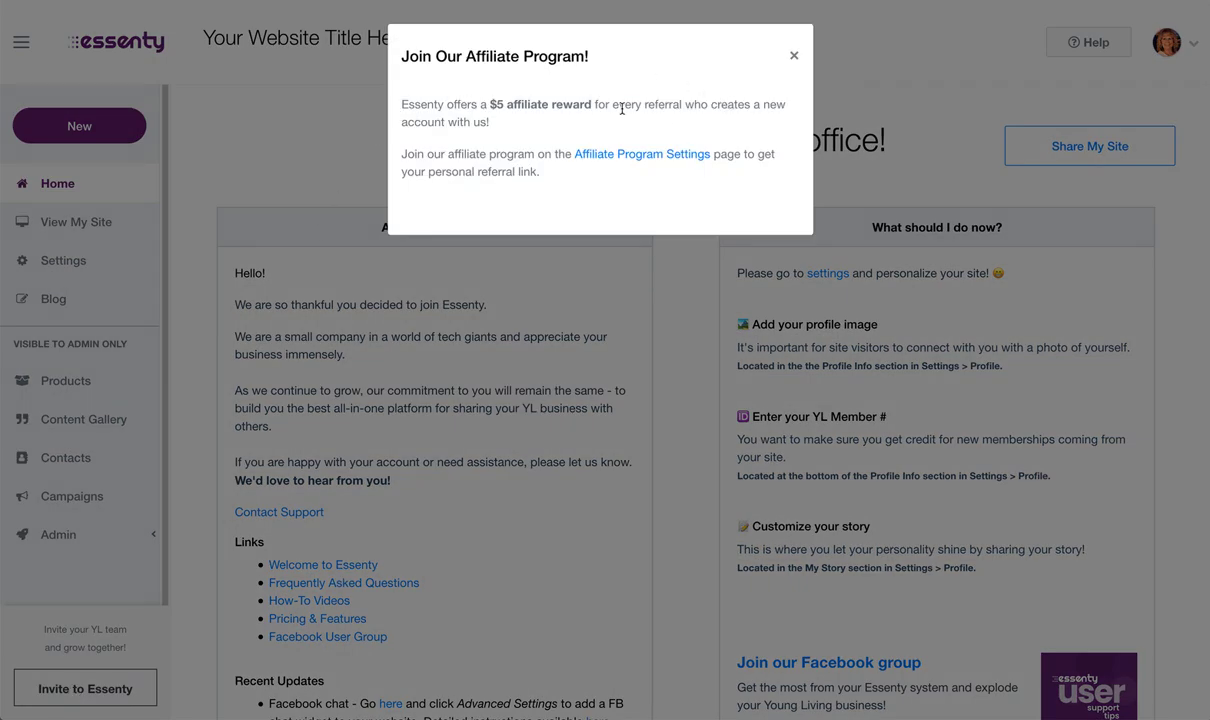
{"action": "left_click", "coordinate": [649, 156]}
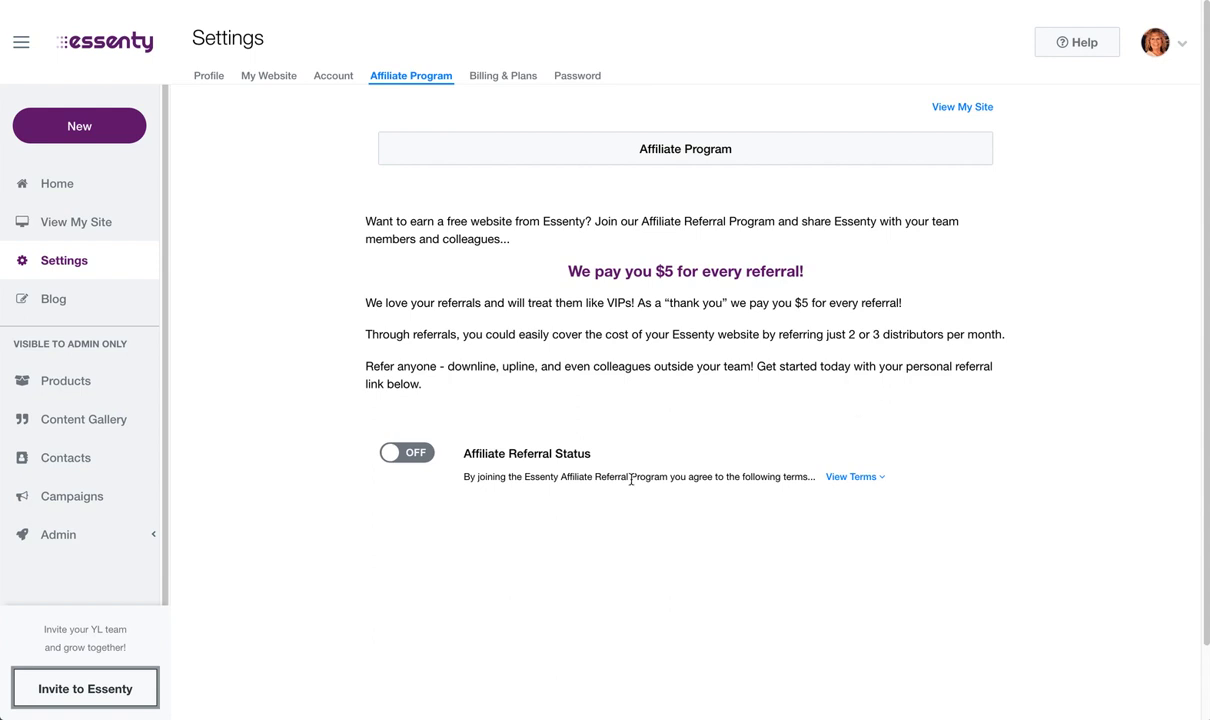
Step: Review the affiliate terms, switch Affiliate Referral Status to ON, and save the change
{"action": "left_click", "coordinate": [850, 477]}
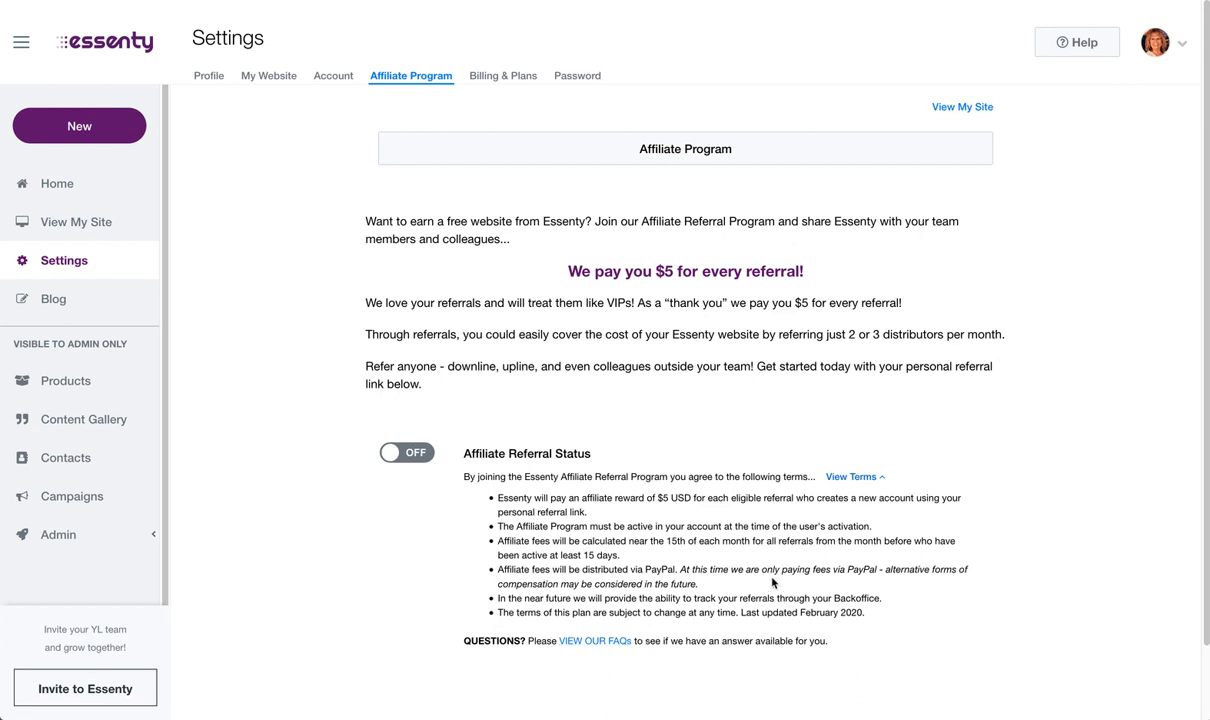
{"action": "left_click", "coordinate": [851, 477]}
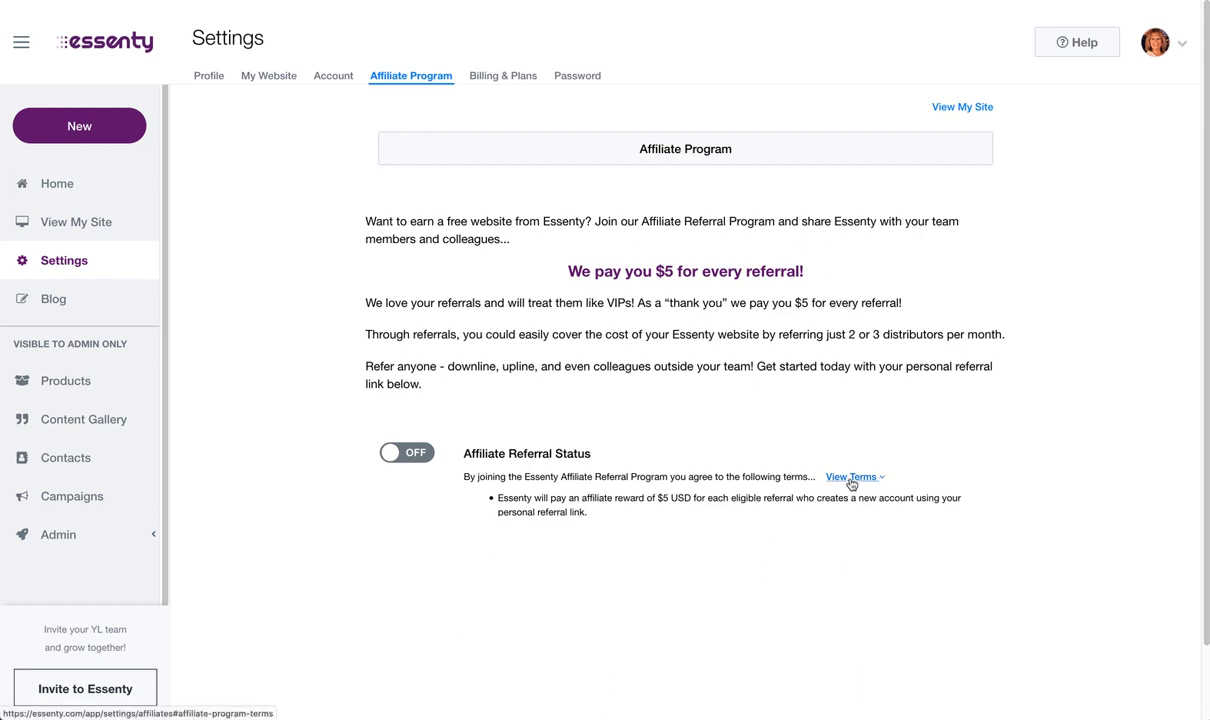
{"action": "left_click", "coordinate": [408, 453]}
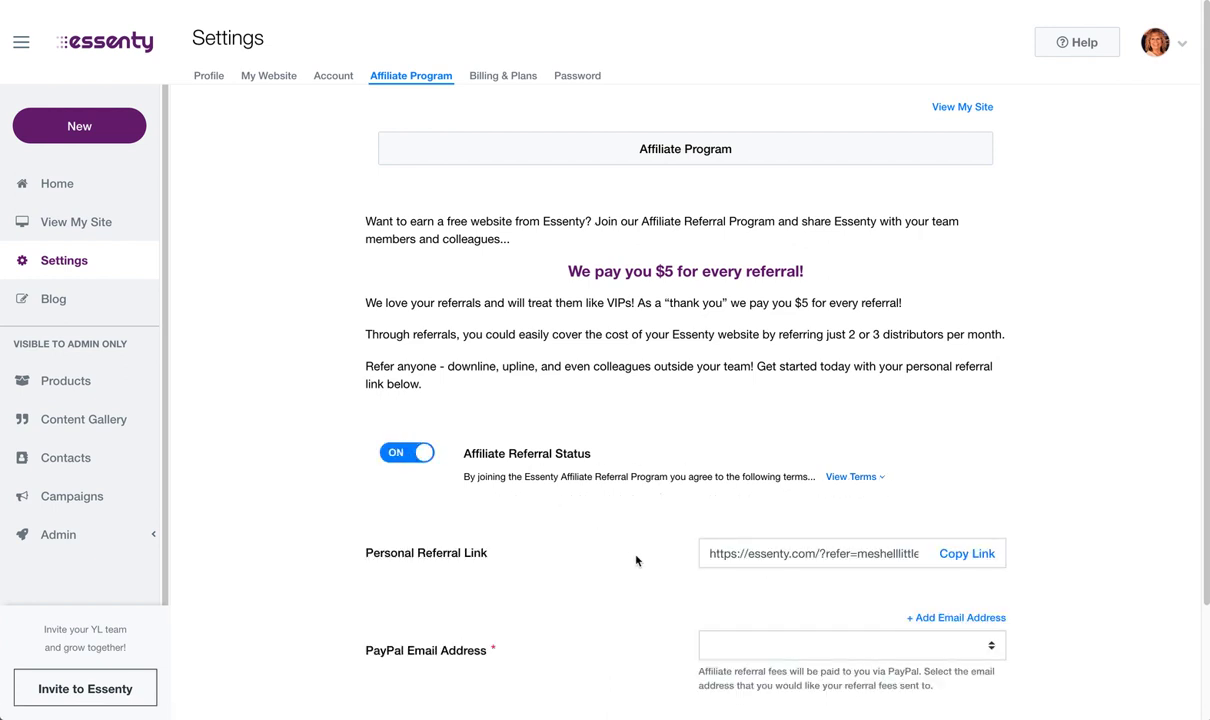
{"action": "scroll", "coordinate": [635, 600], "scroll_direction": "down", "scroll_amount": 1}
{"action": "scroll", "coordinate": [633, 556], "scroll_direction": "down", "scroll_amount": 1}
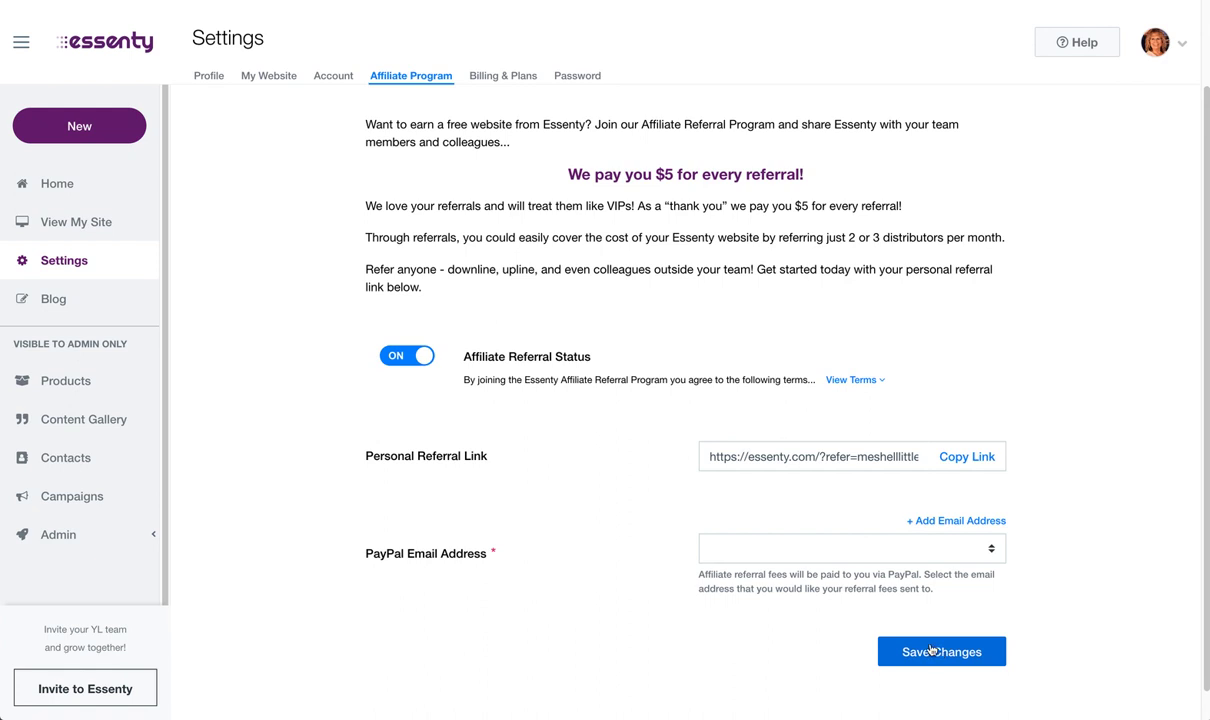
{"action": "left_click", "coordinate": [112, 182]}
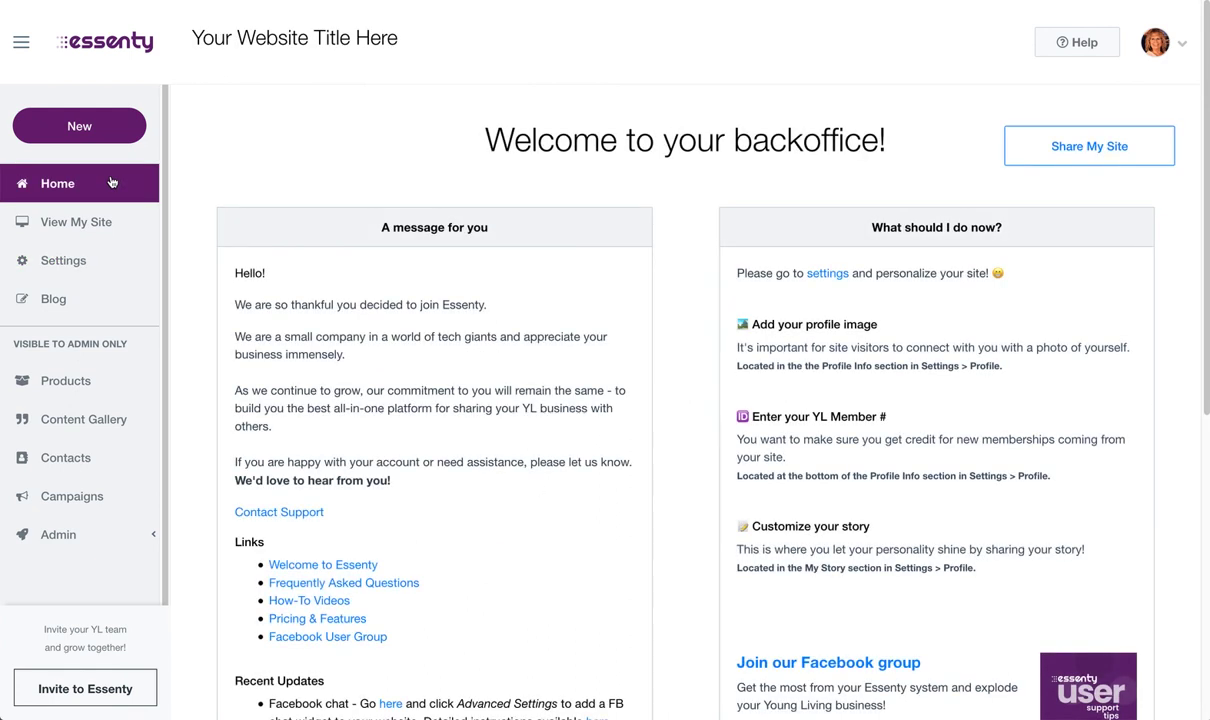
Step: Copy the personal referral link from the Invite to Essenty dialog
{"action": "left_click", "coordinate": [66, 692]}
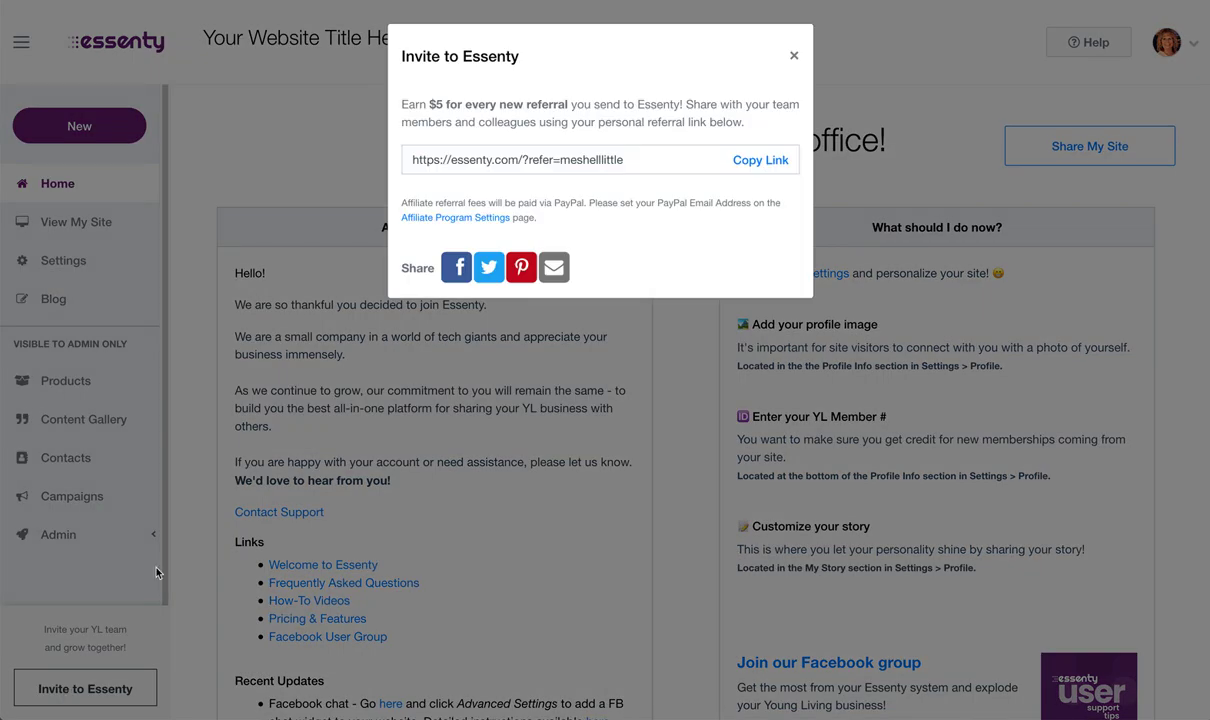
{"action": "left_click", "coordinate": [762, 163]}
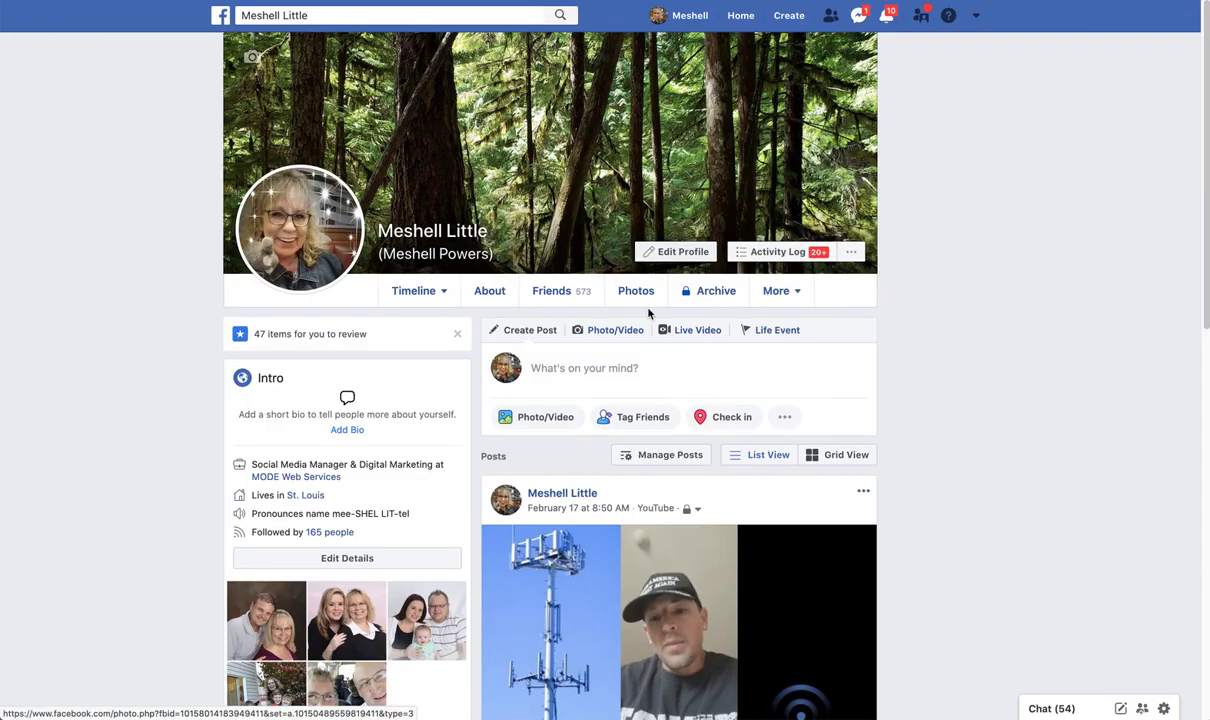
Step: Paste the Essenty referral link into a new Facebook post, deleting the URL text but keeping the preview
{"action": "left_click", "coordinate": [567, 366]}
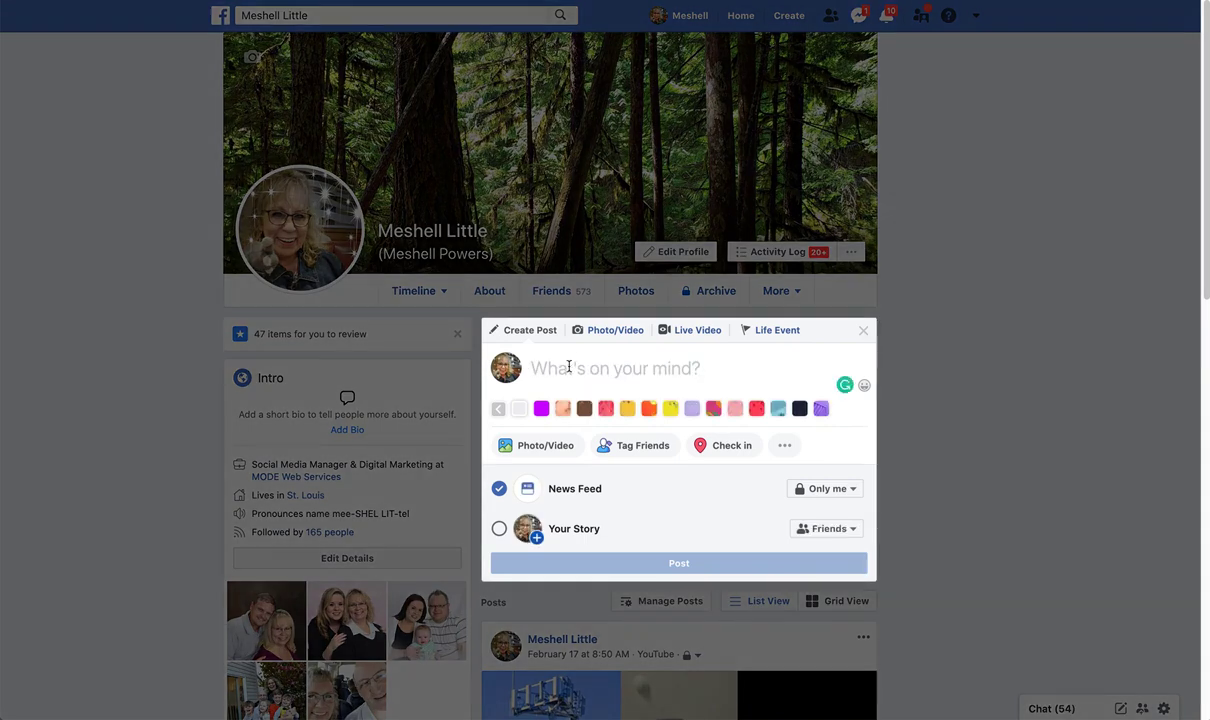
{"action": "key", "text": "ctrl+v"}
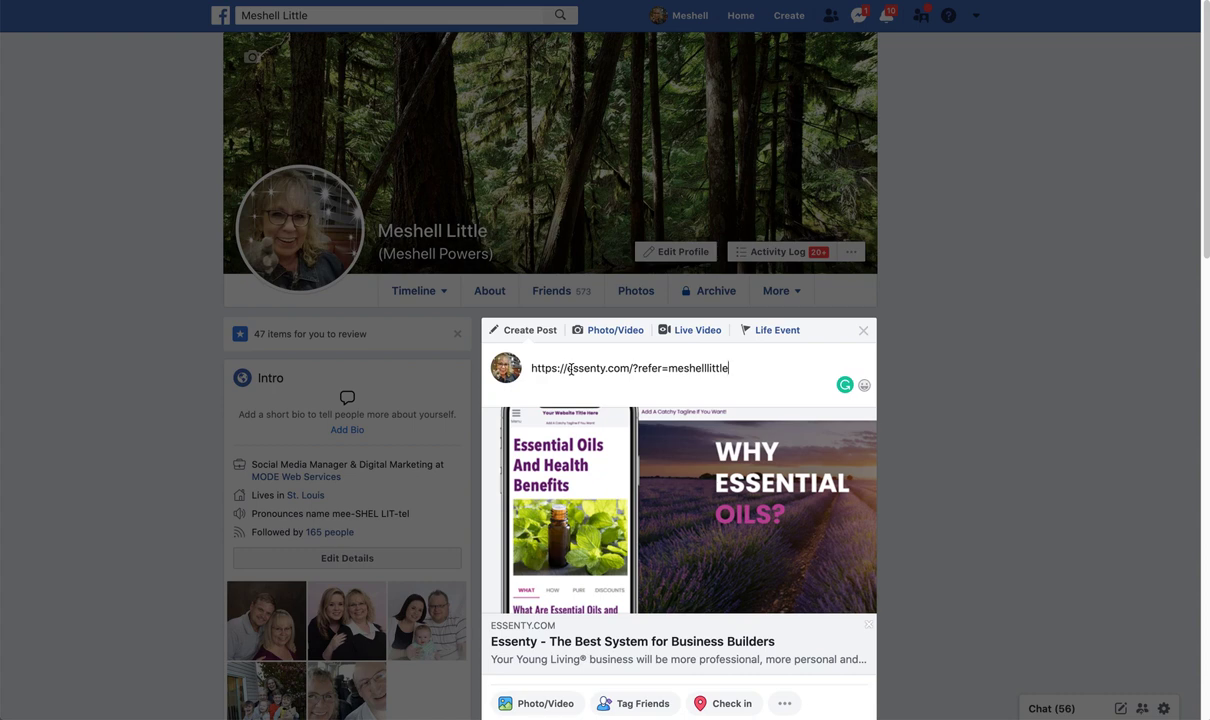
{"action": "left_click_drag", "start_coordinate": [732, 366], "coordinate": [535, 360]}
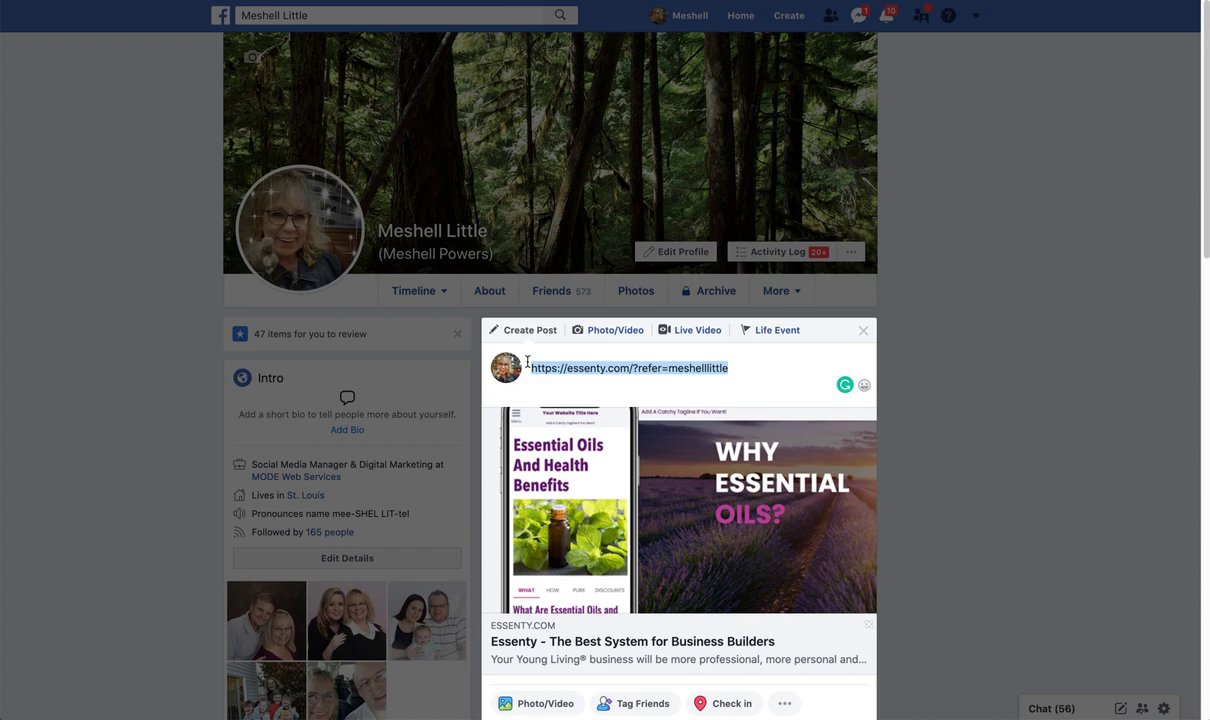
{"action": "key", "text": "BackSpace"}
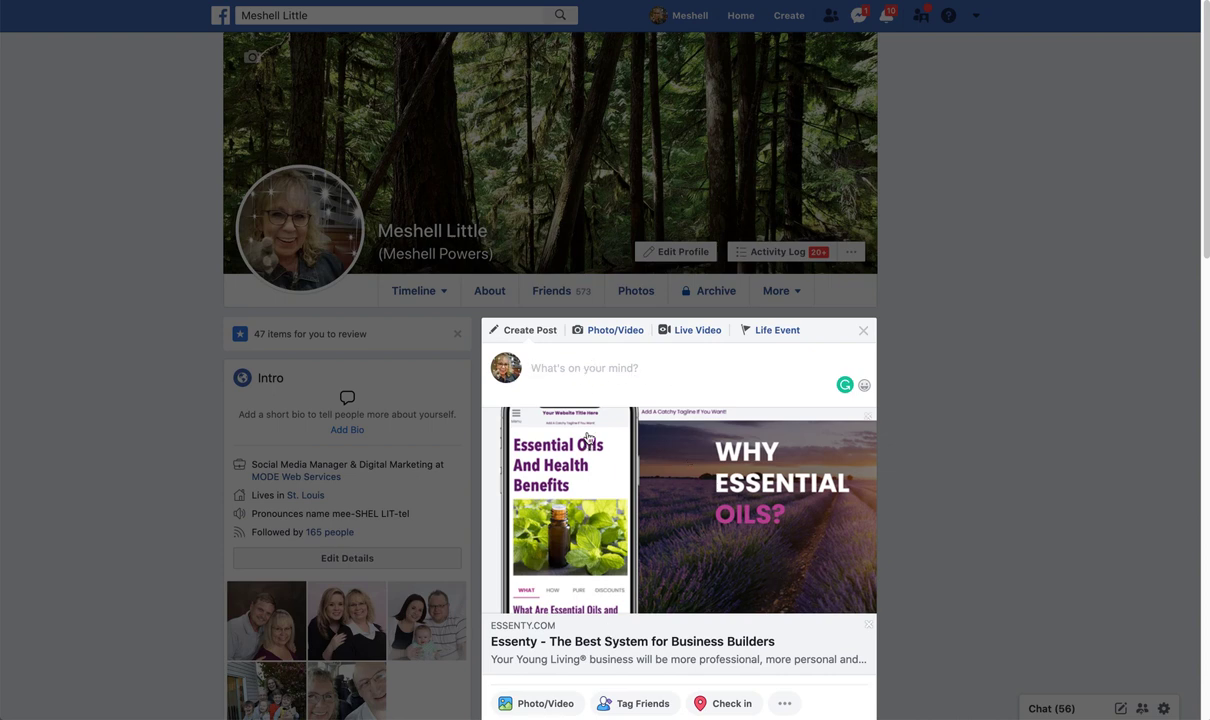
Step: Type 'Hi everyone, have you seen Essenty? This is the website platform I now use!', fixing typos
{"action": "type", "text": "Hi eve"}
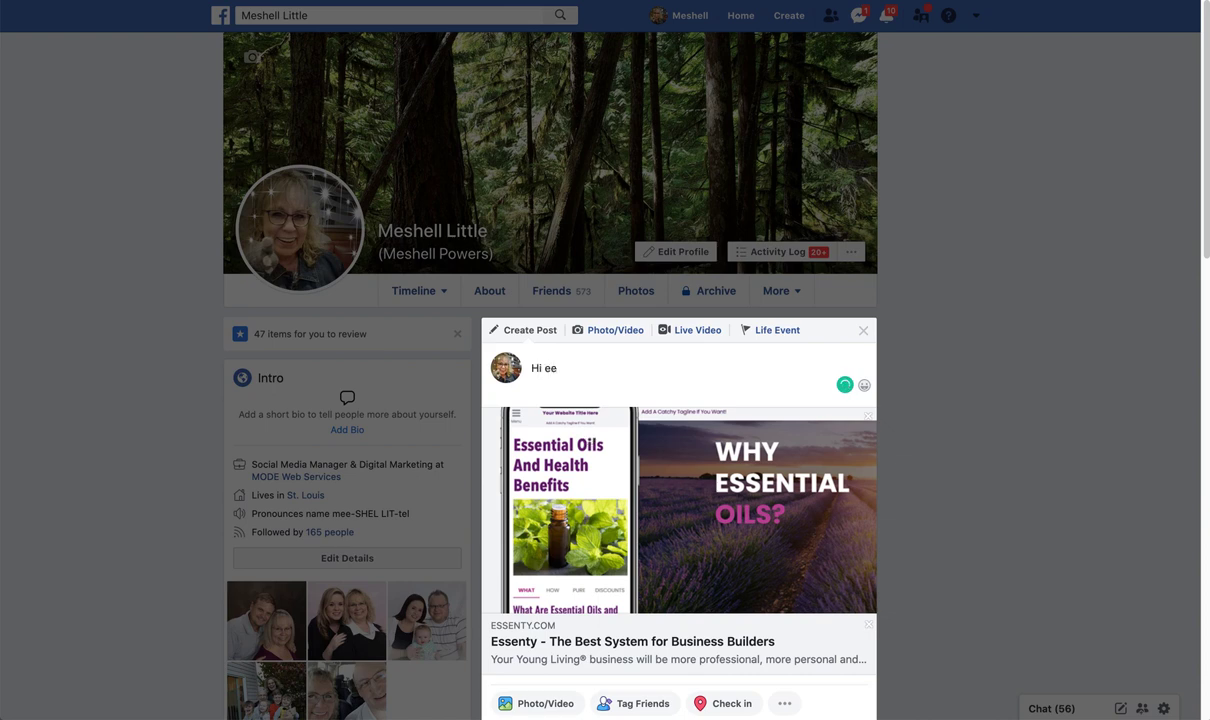
{"action": "type", "text": "ryone, have you seen"}
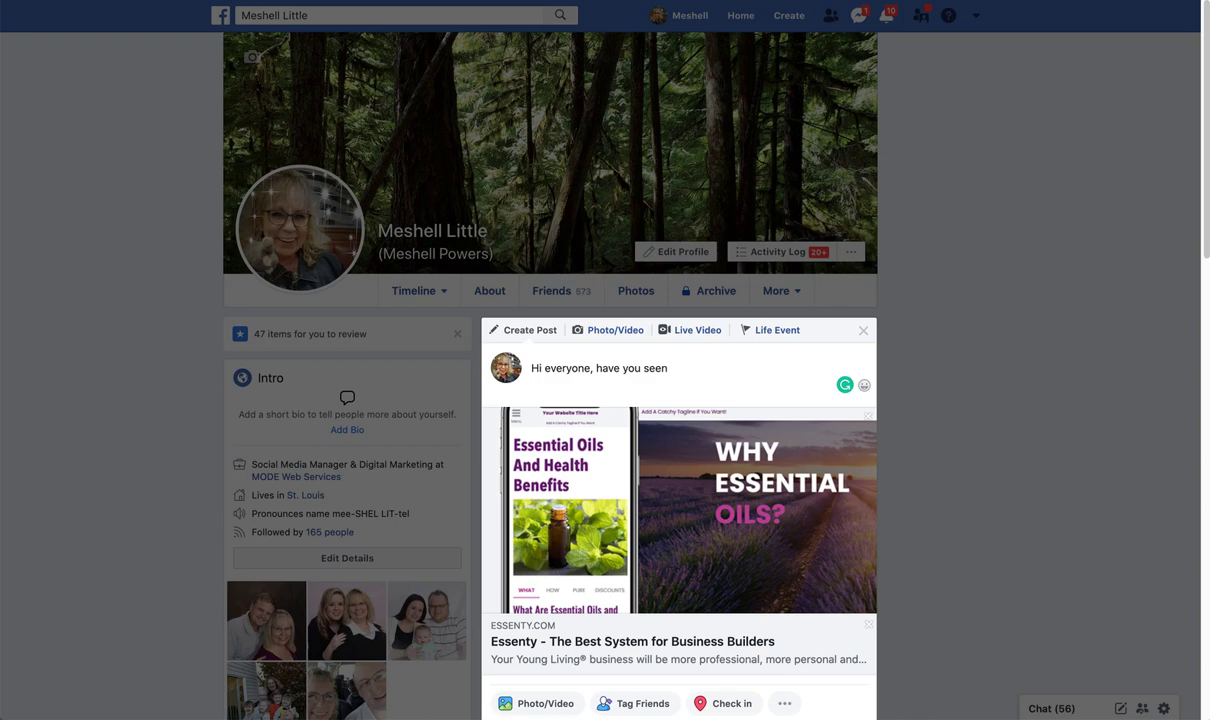
{"action": "type", "text": " Essenty? This is the website pl"}
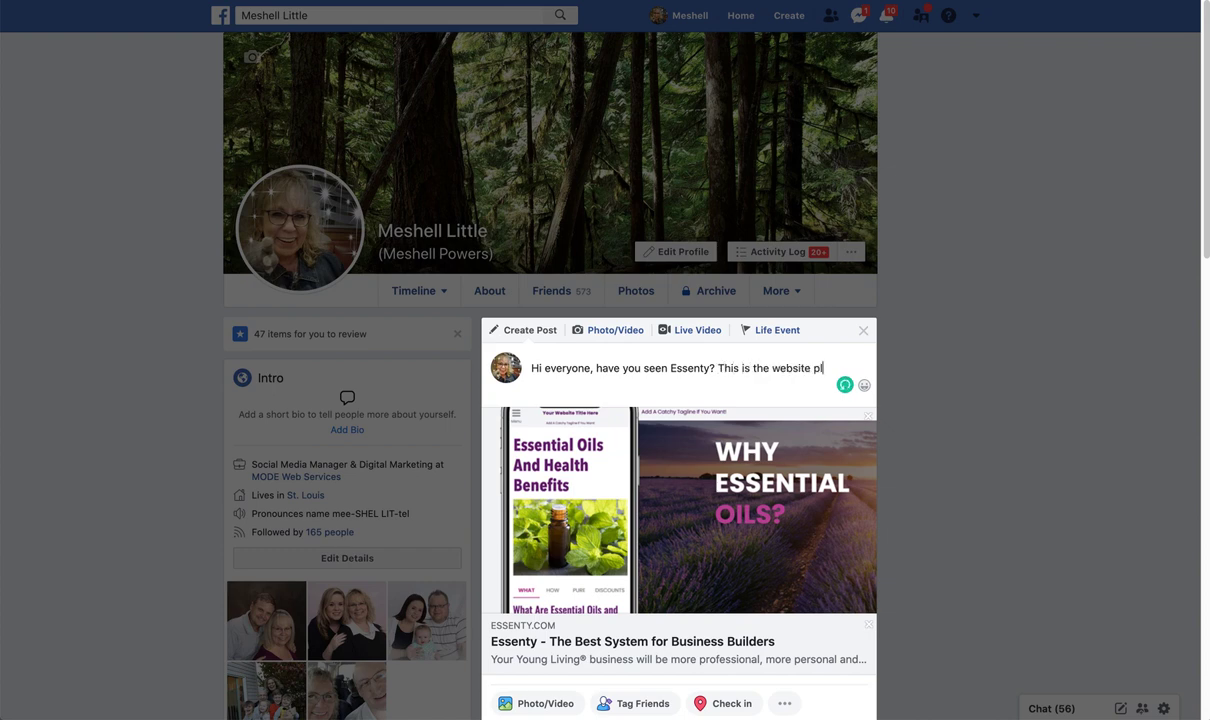
{"action": "type", "text": "atform I know"}
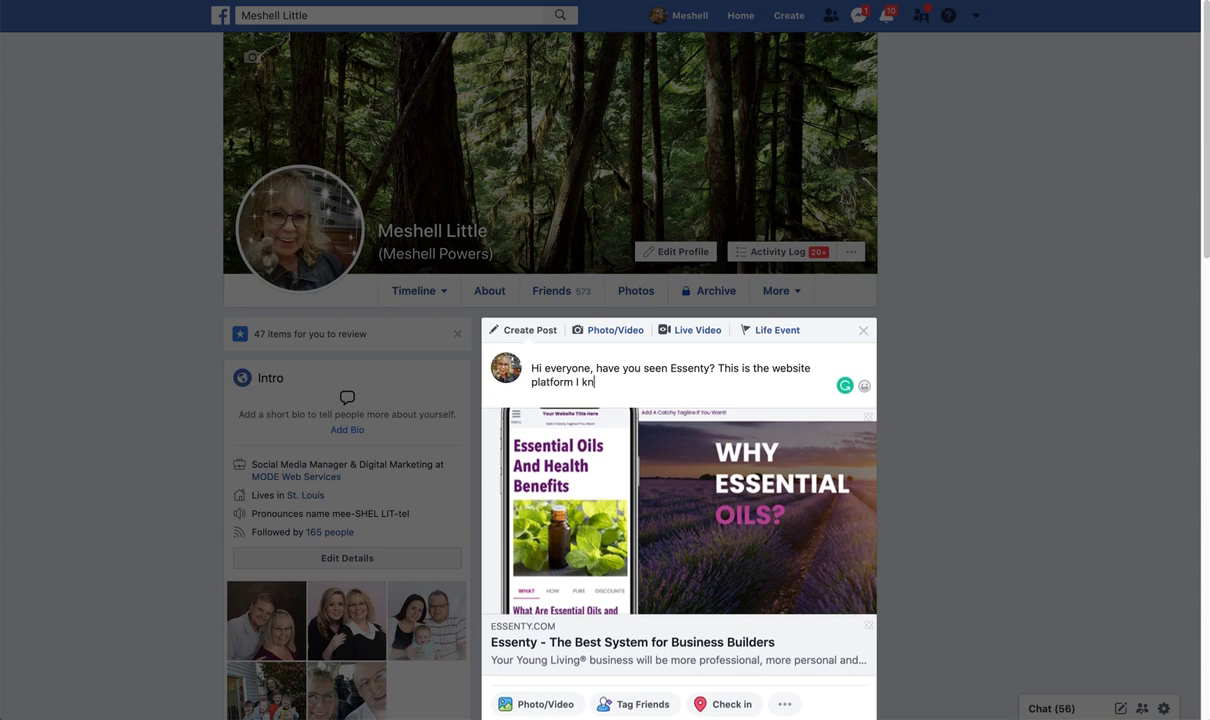
{"action": "key", "text": "BackSpace"}
{"action": "key", "text": "BackSpace"}
{"action": "key", "text": "BackSpace"}
{"action": "key", "text": "BackSpace"}
{"action": "type", "text": "now y"}
{"action": "key", "text": "BackSpace"}
{"action": "type", "text": "use!"}
{"action": "scroll", "coordinate": [743, 548], "scroll_direction": "down", "scroll_amount": 4}
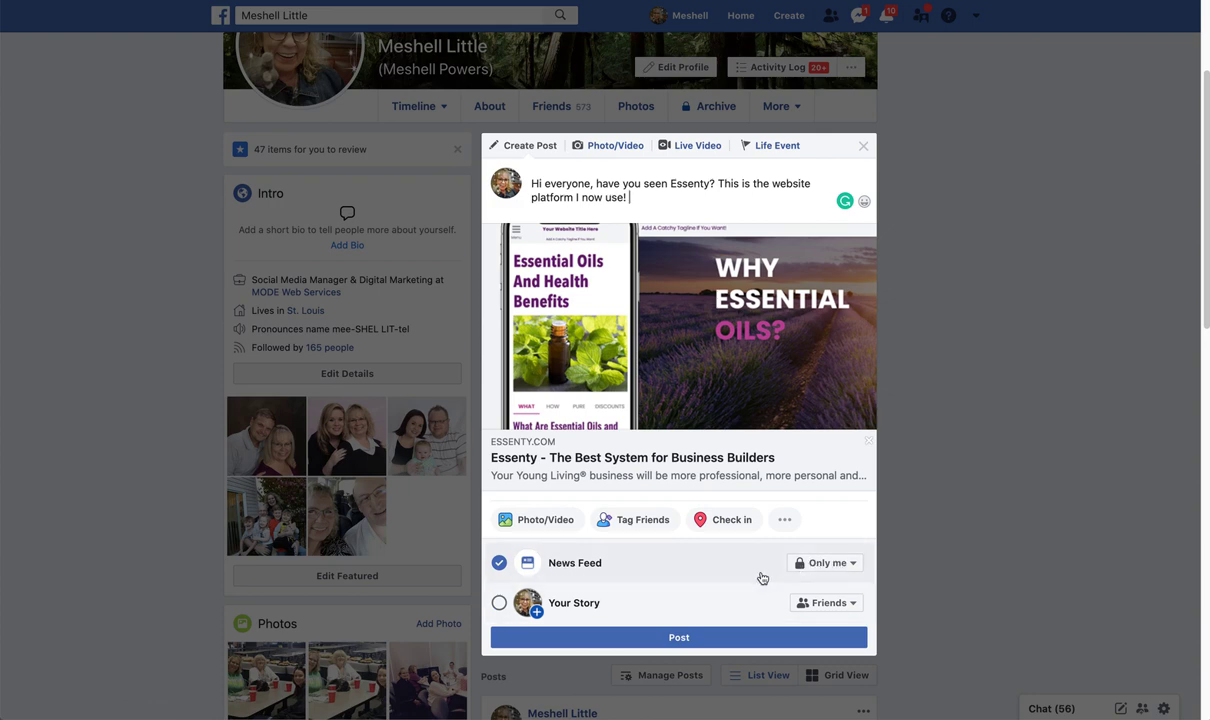
Step: Publish the post and open its Essenty link preview to check the home page
{"action": "left_click", "coordinate": [679, 638]}
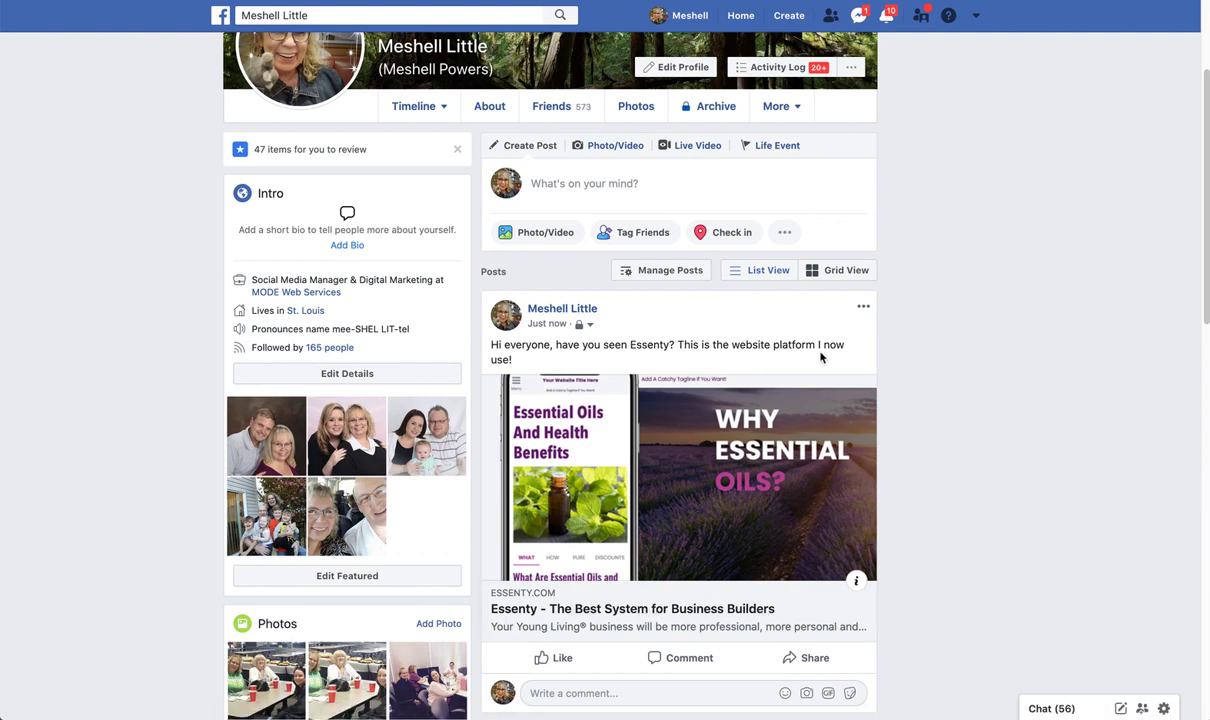
{"action": "left_click", "coordinate": [603, 619]}
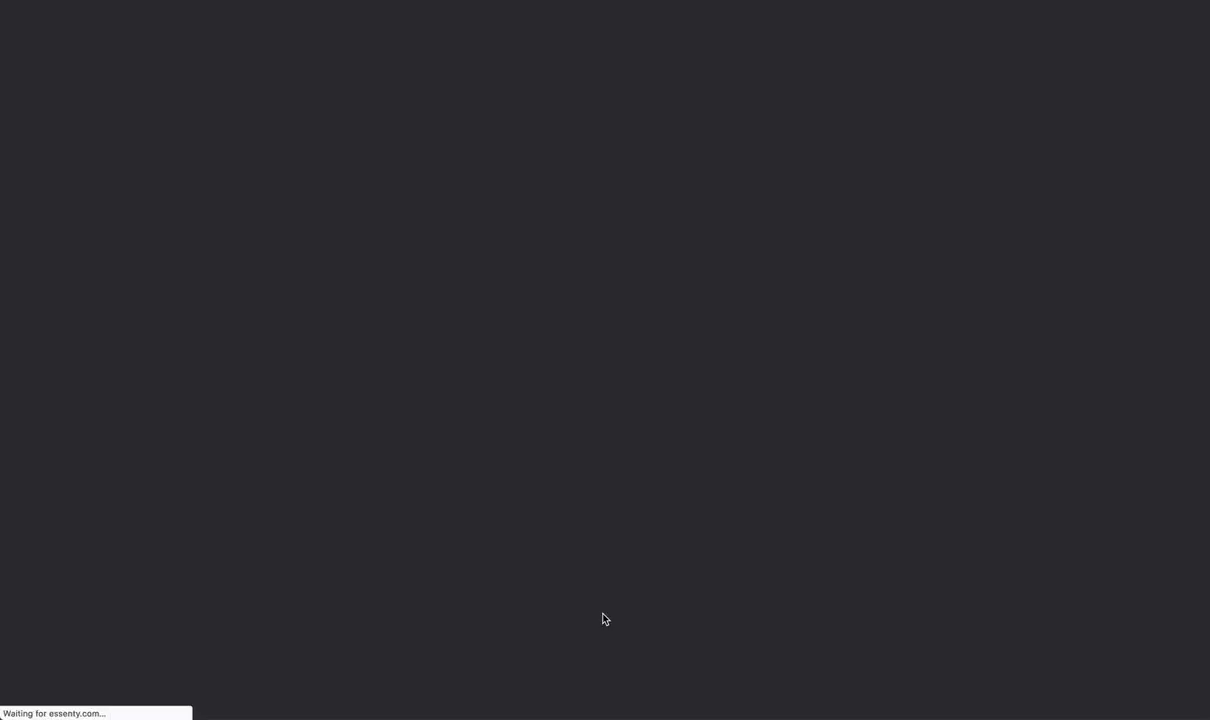